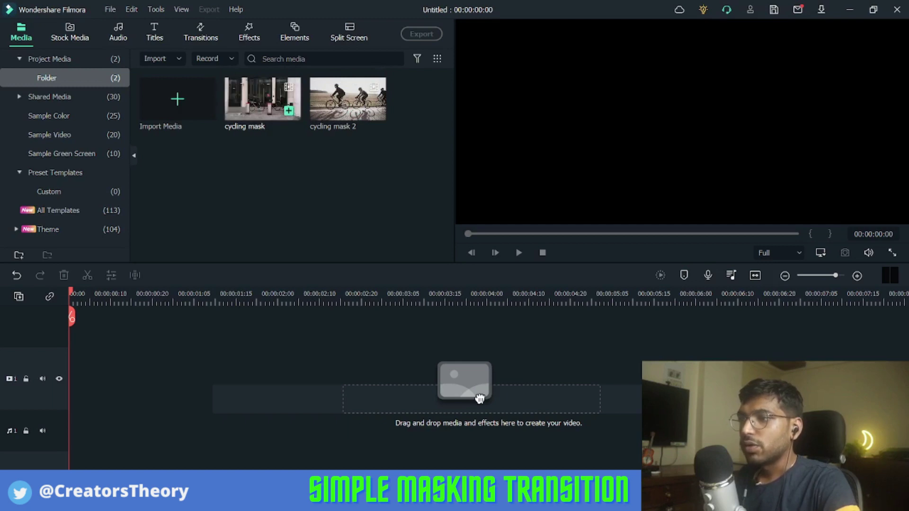
- Place the cycling mask clip on video track 2 at the start of the timeline
click(256, 104)
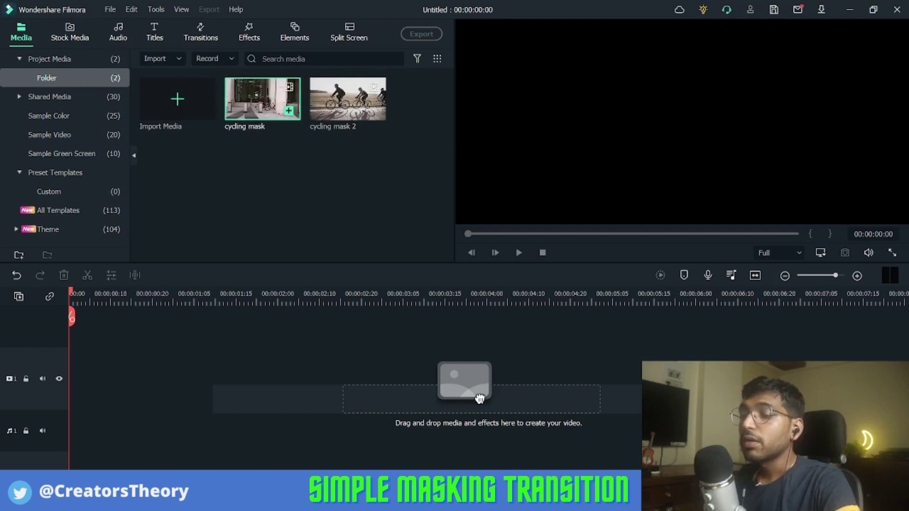
drag(479, 399, 479, 399)
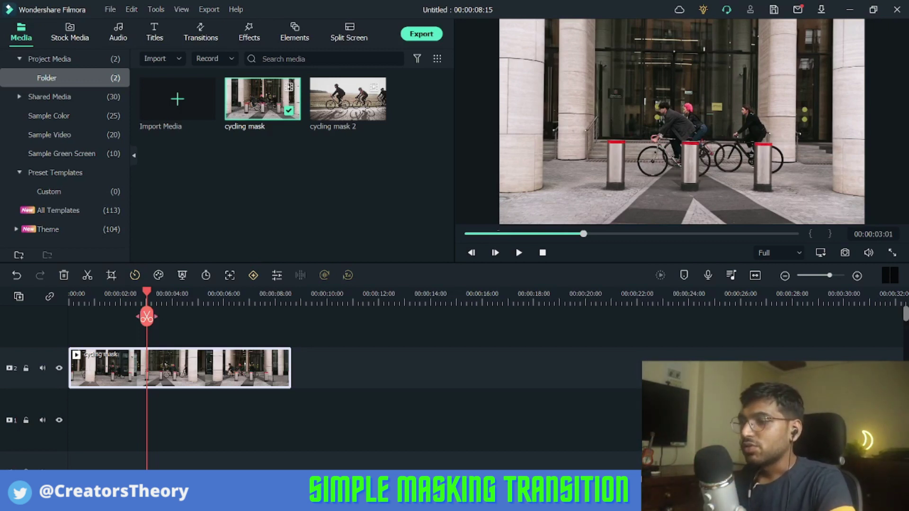
- Crop the cycling mask clip at a 16:9 ratio to about 1651 × 929, keeping the upper middle part of the picture
drag(147, 316, 109, 316)
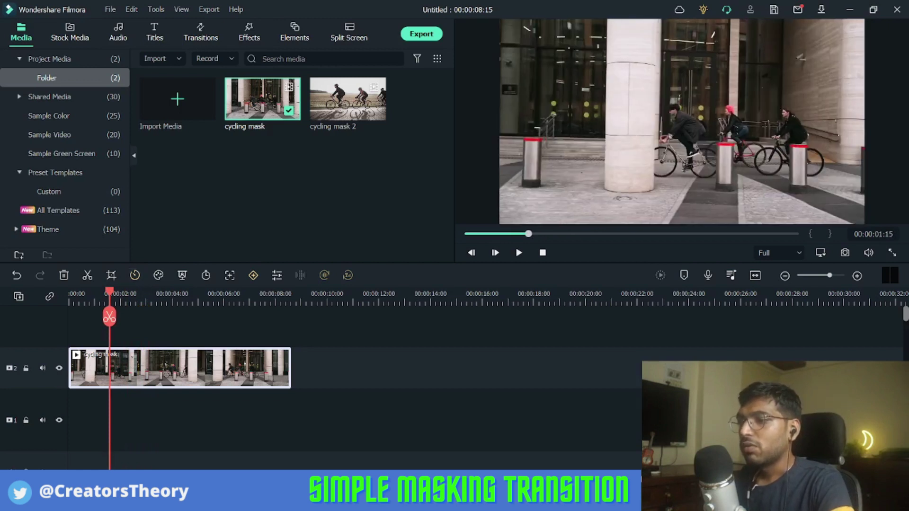
click(111, 275)
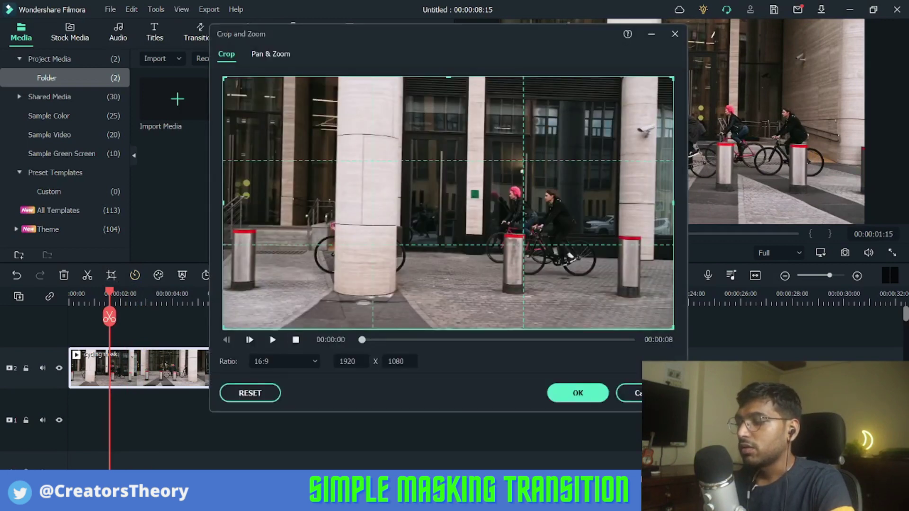
drag(673, 328, 610, 293)
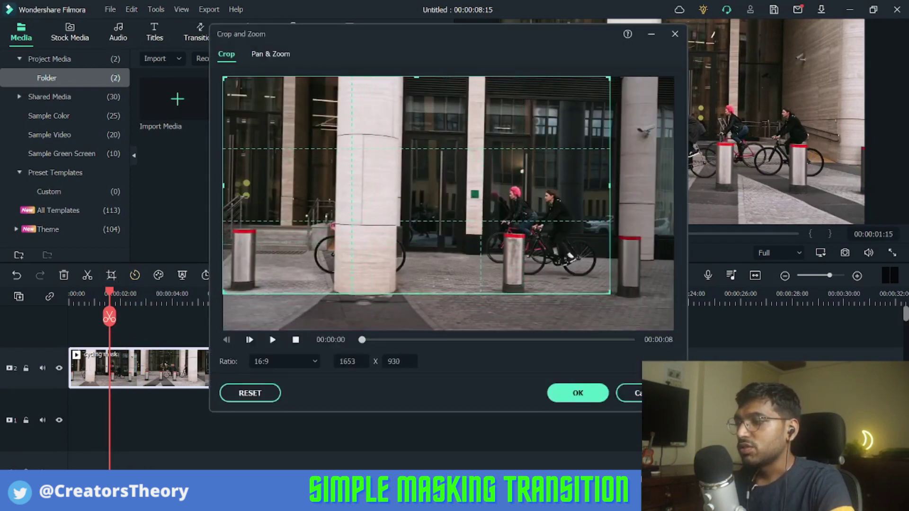
drag(416, 185, 455, 185)
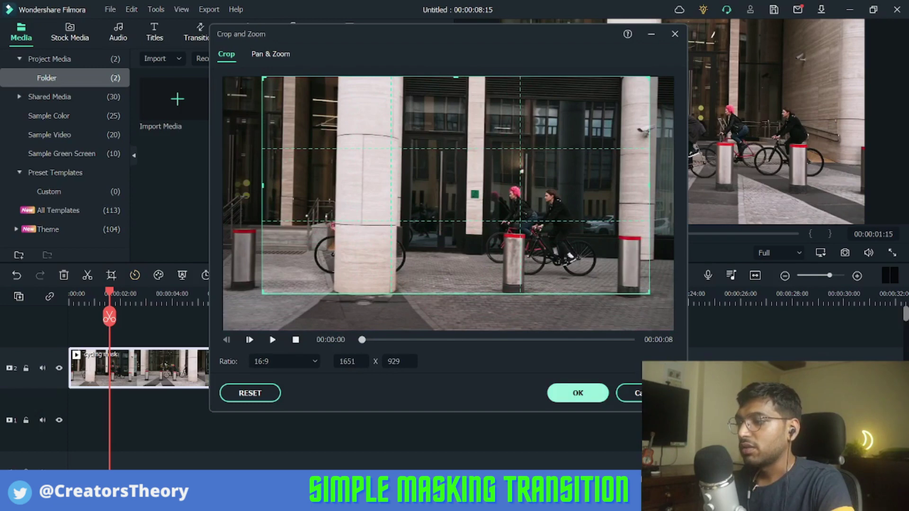
click(577, 393)
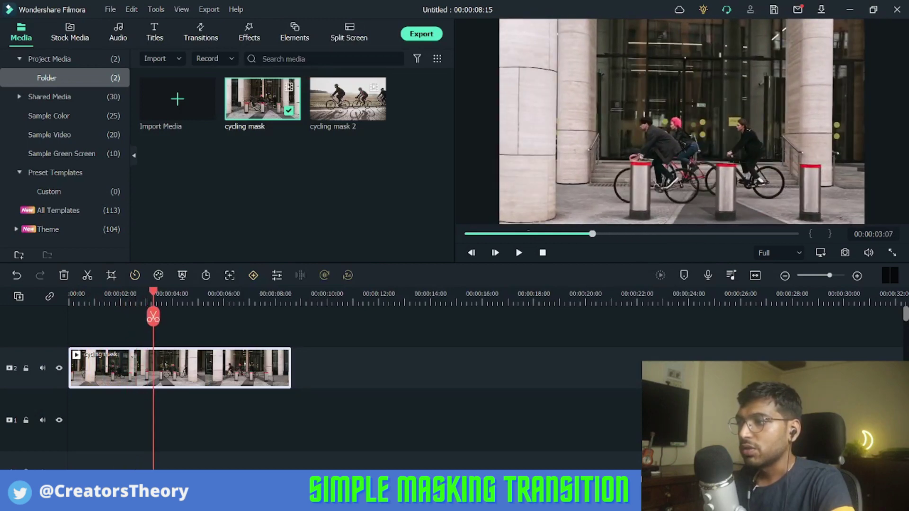
- Place the cycling mask 2 clip on video track 1, starting at 00:00:03:07
drag(347, 99, 154, 419)
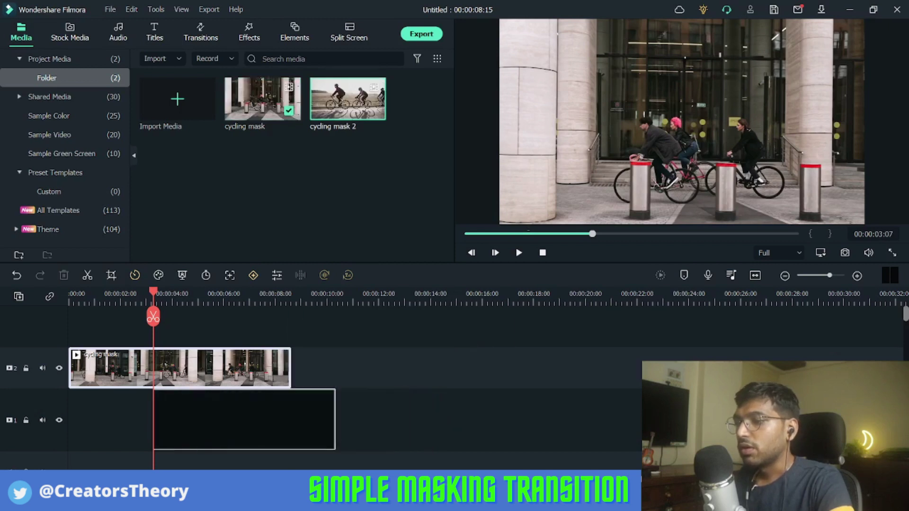
click(524, 269)
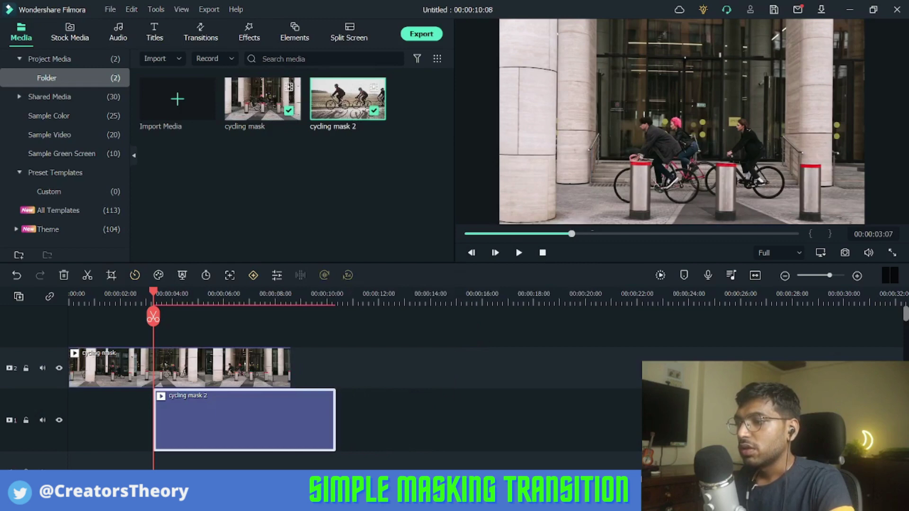
- Examine the frames around 00:00:03:07 one by one to see where the pillar's left edge enters the picture
drag(153, 294, 165, 293)
key(Left)
key(Left)
key(Left)
key(Left)
key(Left)
key(Left)
key(Left)
key(Left)
key(Left)
key(Left)
key(Left)
key(Left)
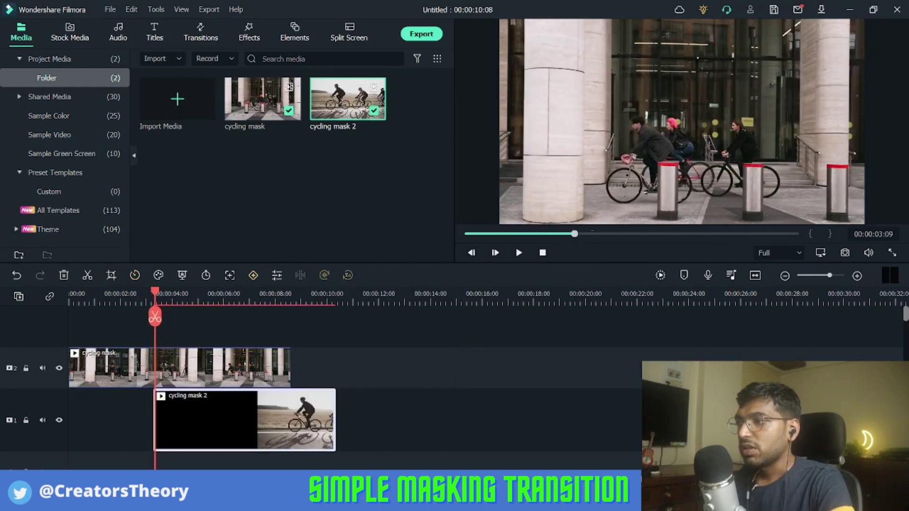
key(Right)
key(Right)
key(Right)
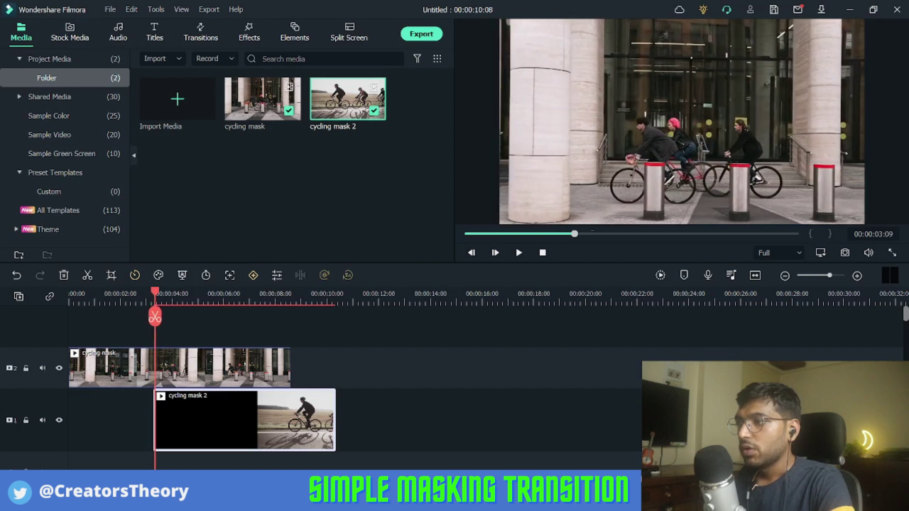
key(Left)
key(Left)
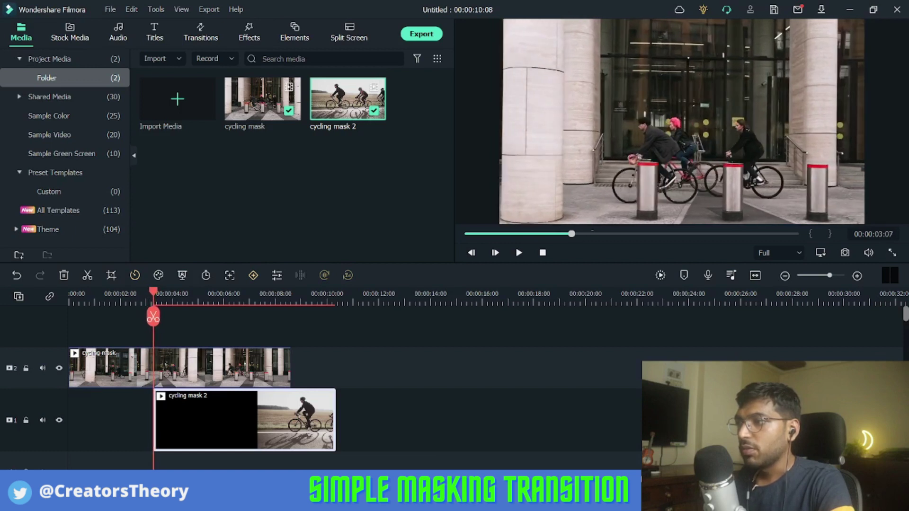
key(Right)
key(Right)
key(Left)
key(Left)
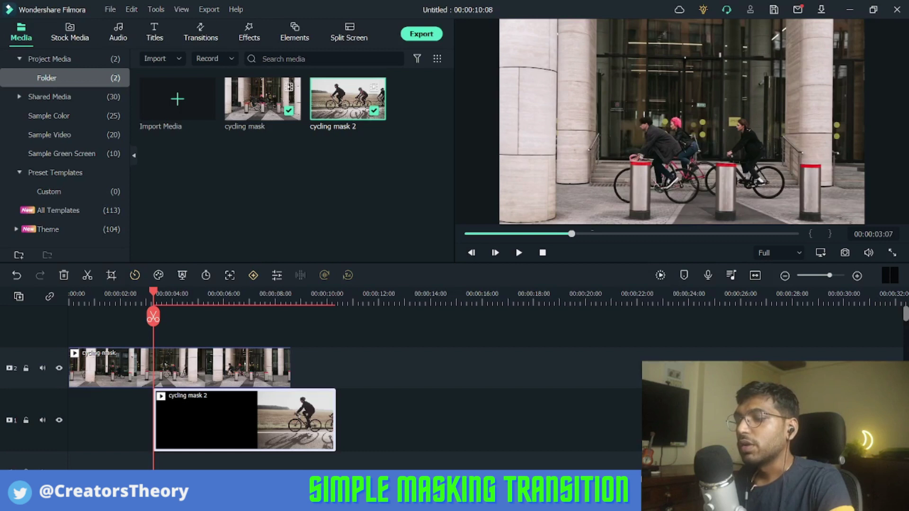
- Apply a Single line mask to the cycling mask clip on track 2
click(179, 367)
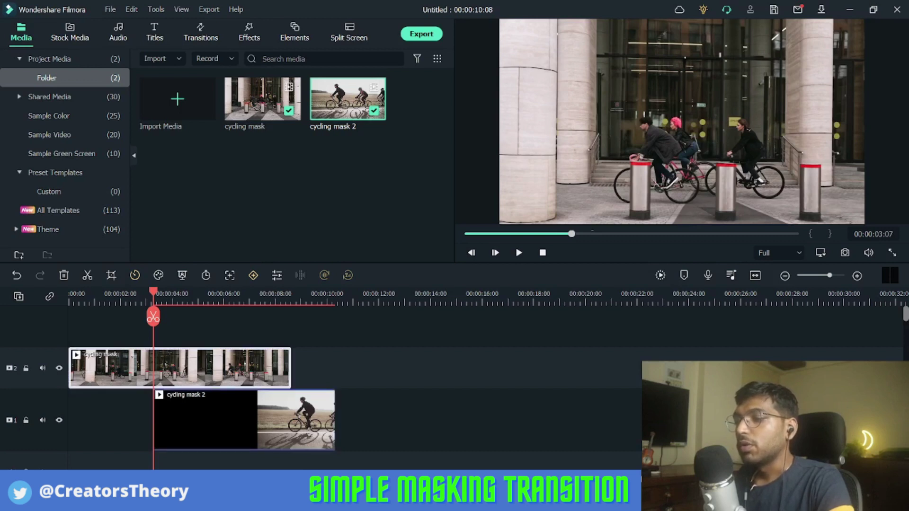
key(alt+e)
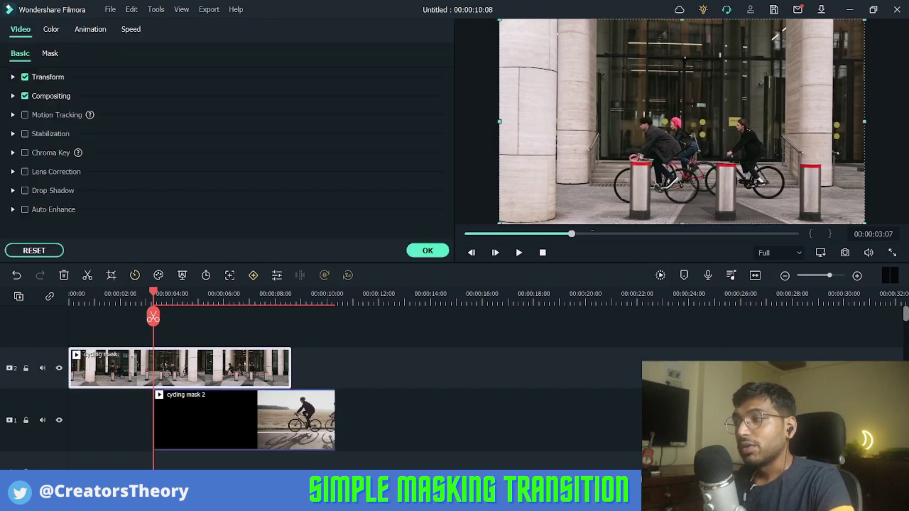
click(428, 250)
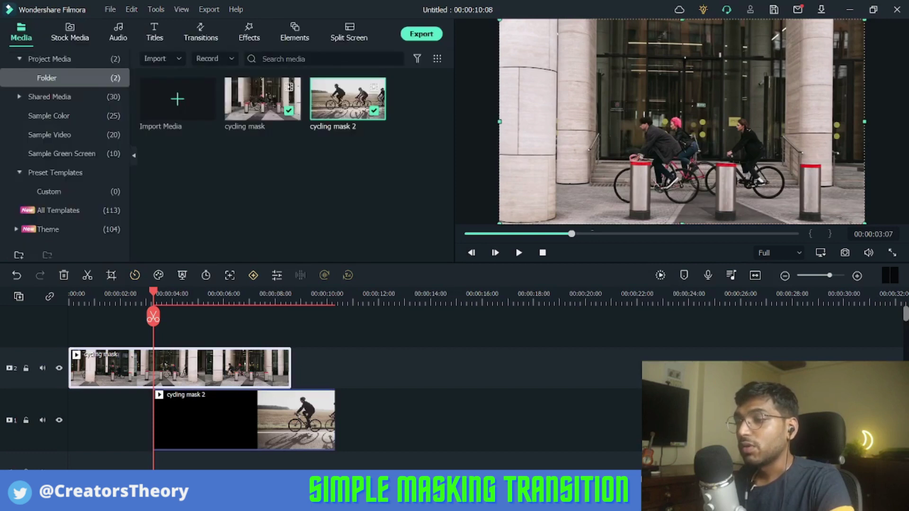
key(alt+e)
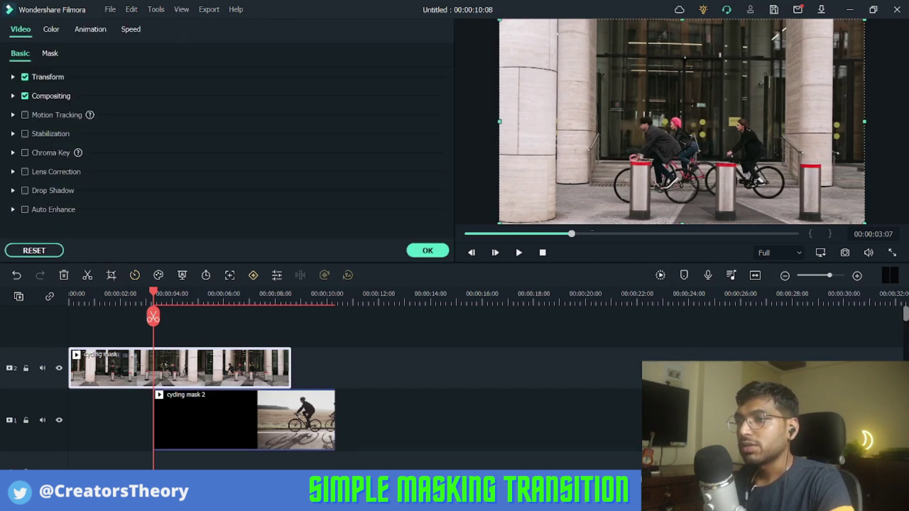
click(50, 53)
click(69, 165)
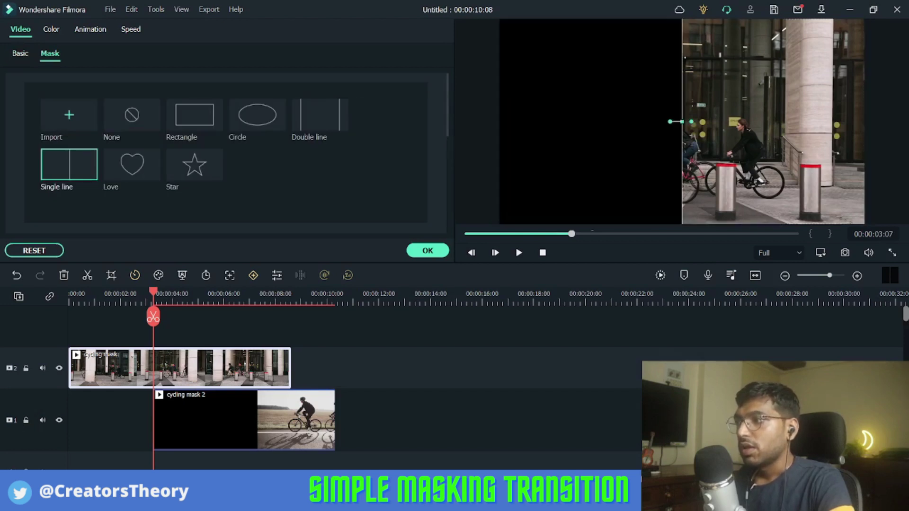
- Move the mask line to the left edge of the picture and add a mask keyframe at 00:00:03:07
drag(691, 122, 508, 121)
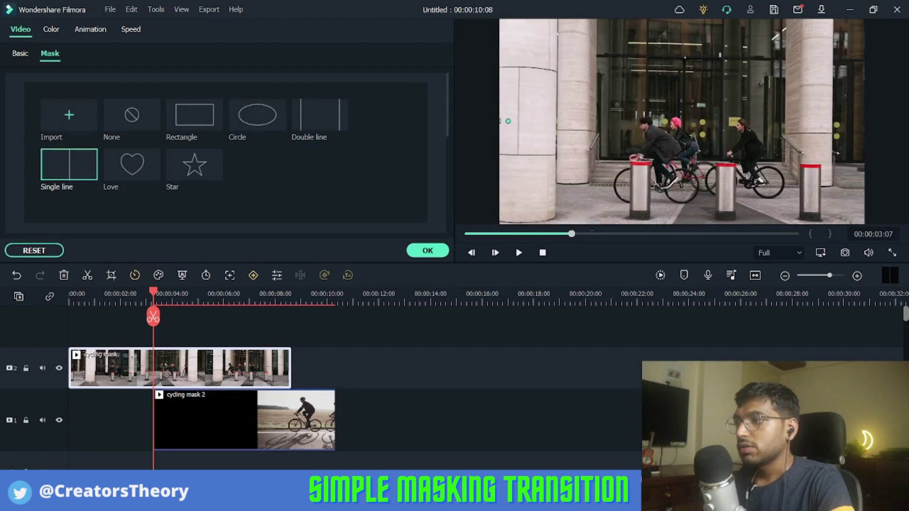
scroll(223, 189, down, 1)
click(168, 209)
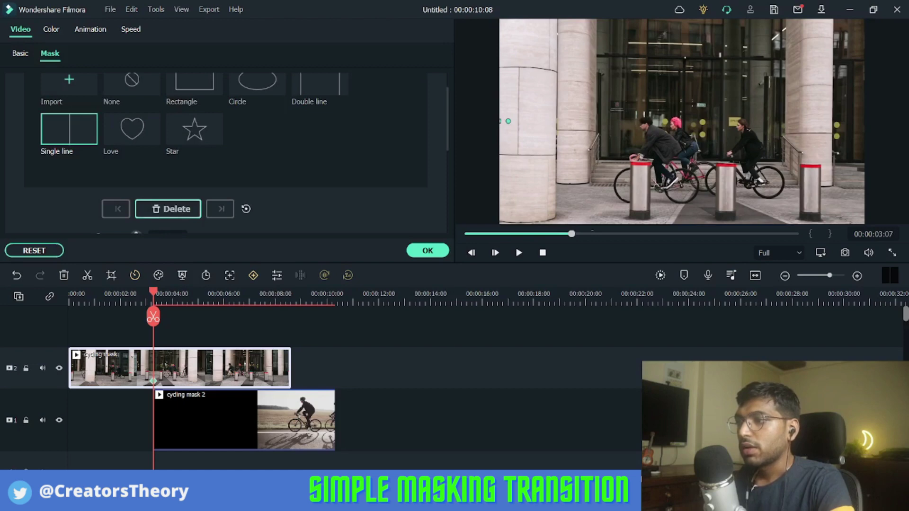
- Align the mask line with the pillar's left edge at 00:00:03:08, keyframing its position
key(Right)
key(Right)
key(Right)
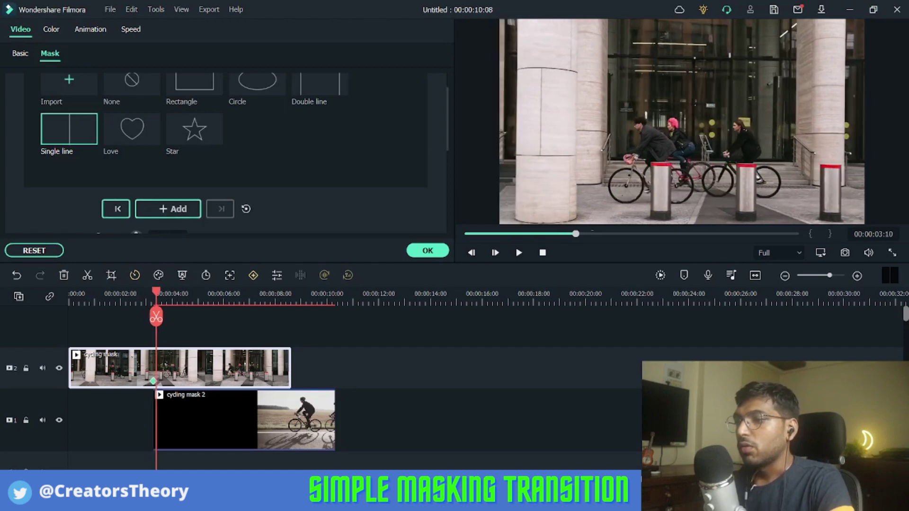
key(ctrl+equal)
key(ctrl+equal)
key(ctrl+equal)
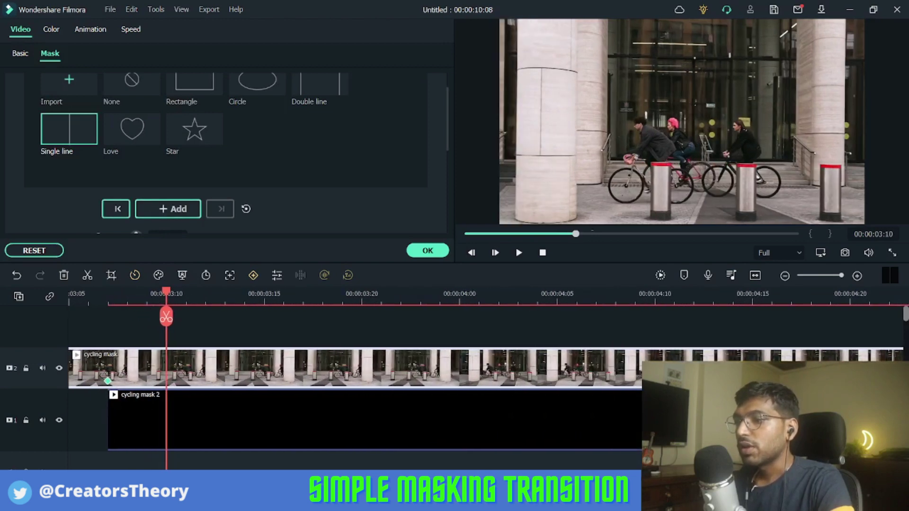
key(Left)
key(Left)
key(Left)
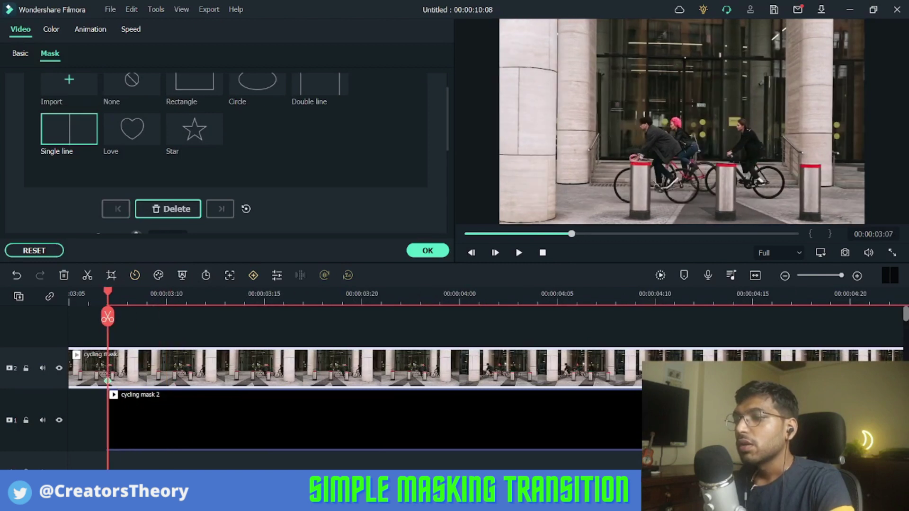
key(Right)
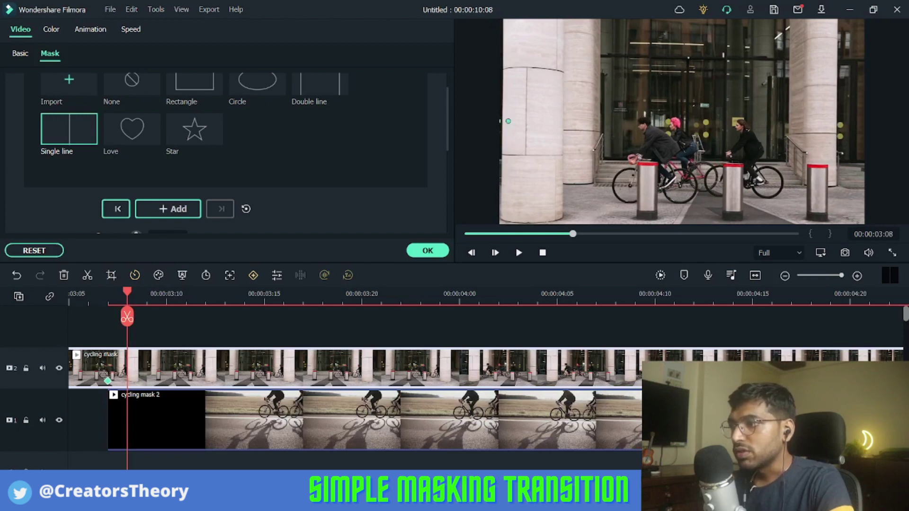
drag(508, 122, 502, 120)
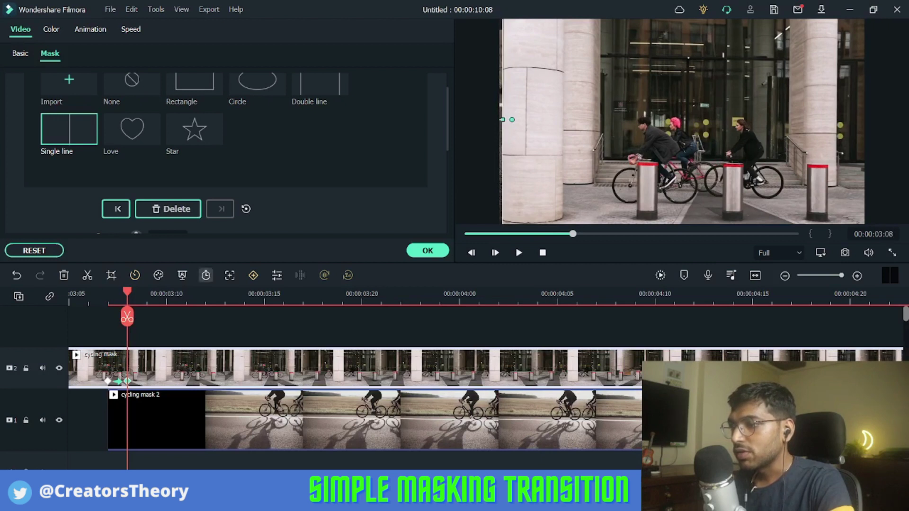
- Keyframe the mask line on the pillar's left edge at 00:00:03:09 and 00:00:03:10, undoing the accidental shift of the clip
key(Right)
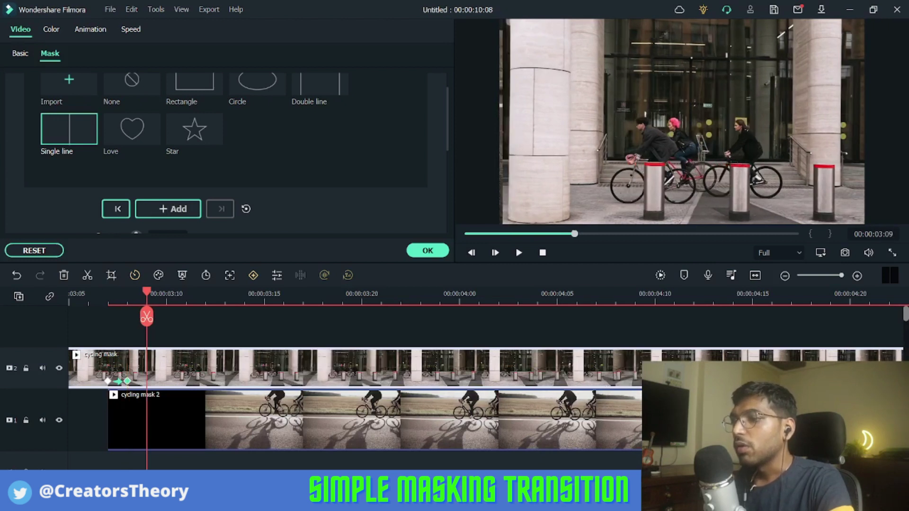
click(20, 53)
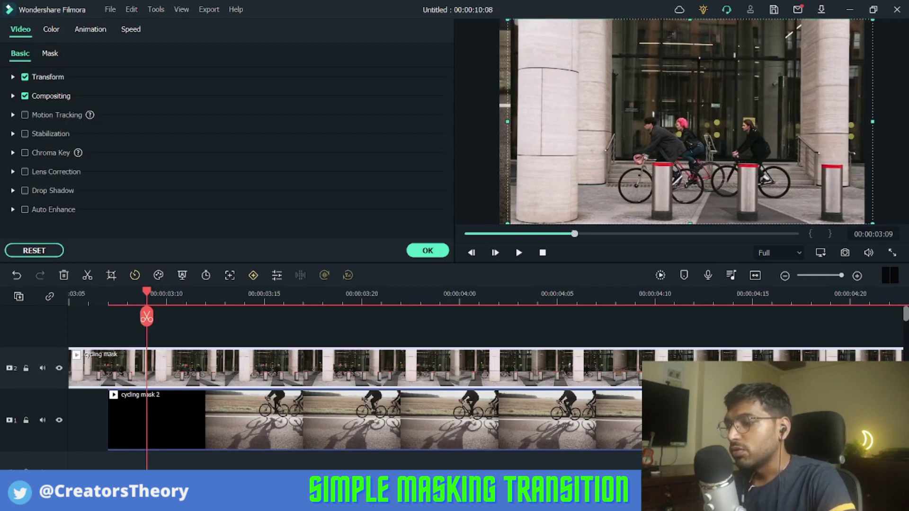
key(ctrl+z)
drag(502, 119, 510, 119)
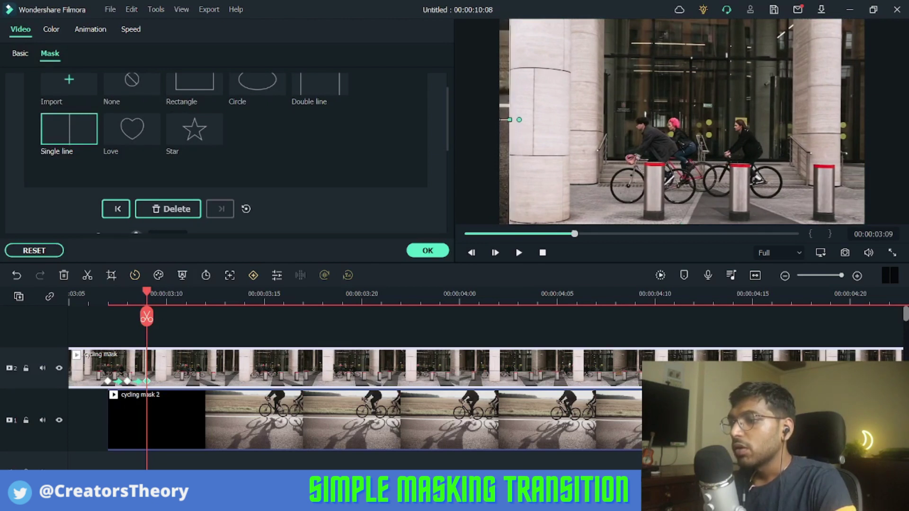
key(Right)
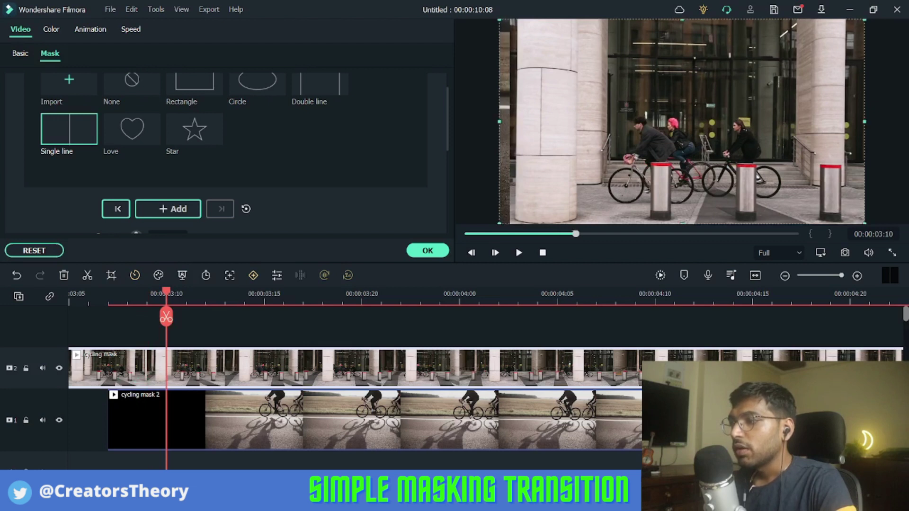
click(20, 53)
click(49, 53)
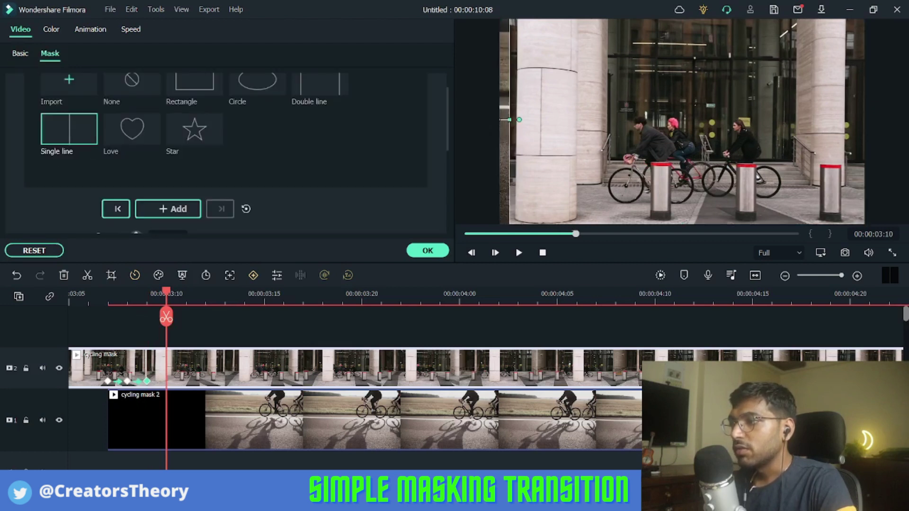
drag(509, 119, 516, 120)
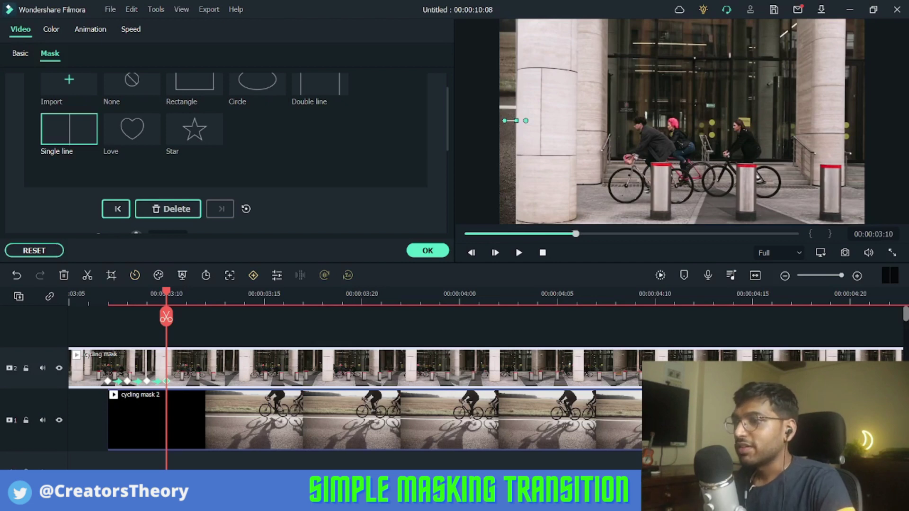
- Keep the mask line on the pillar's left edge frame by frame from 00:00:03:11 to 00:00:03:17, keyframing each position
key(Right)
key(Right)
key(Right)
drag(523, 121, 554, 124)
key(Right)
key(Right)
key(Right)
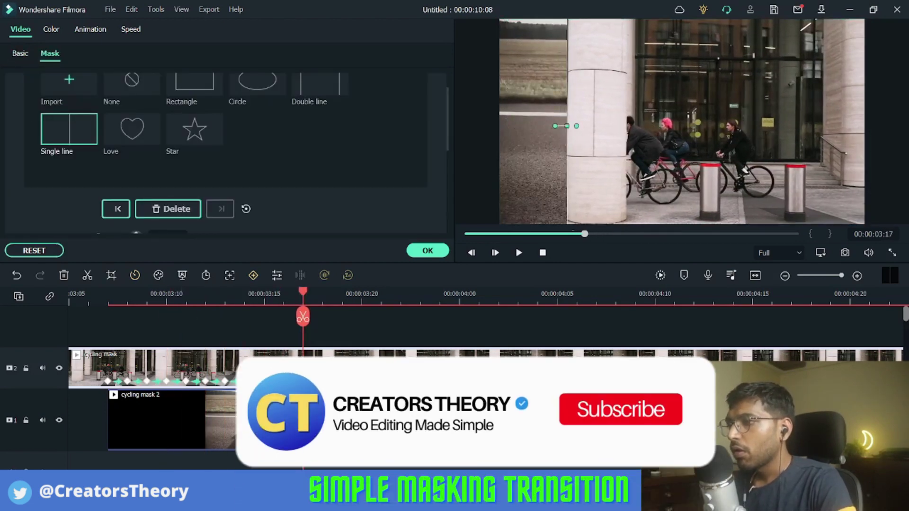
- Continue keyframing the mask line along the pillar's left edge on every frame from 00:00:03:18 through 00:00:04:02
key(Right)
key(Right)
key(Right)
key(Right)
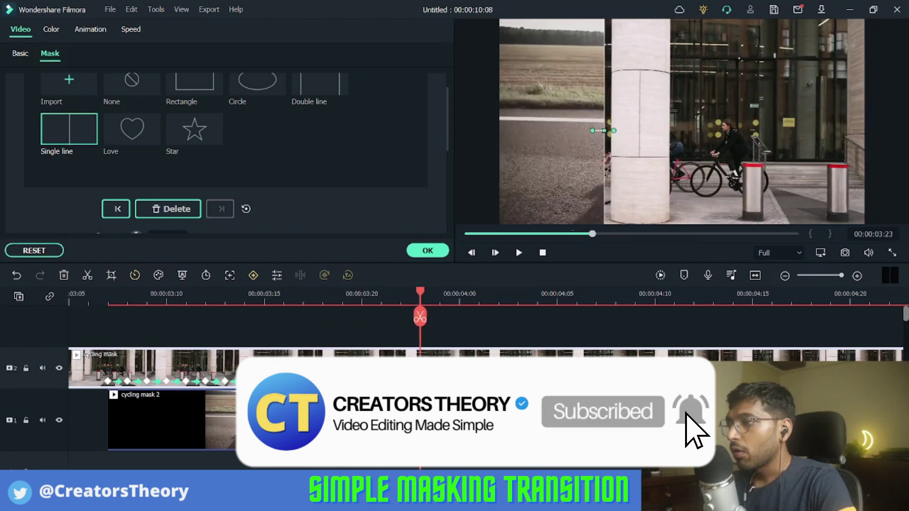
key(Right)
key(Right)
key(Right)
key(Right)
key(Right)
key(Right)
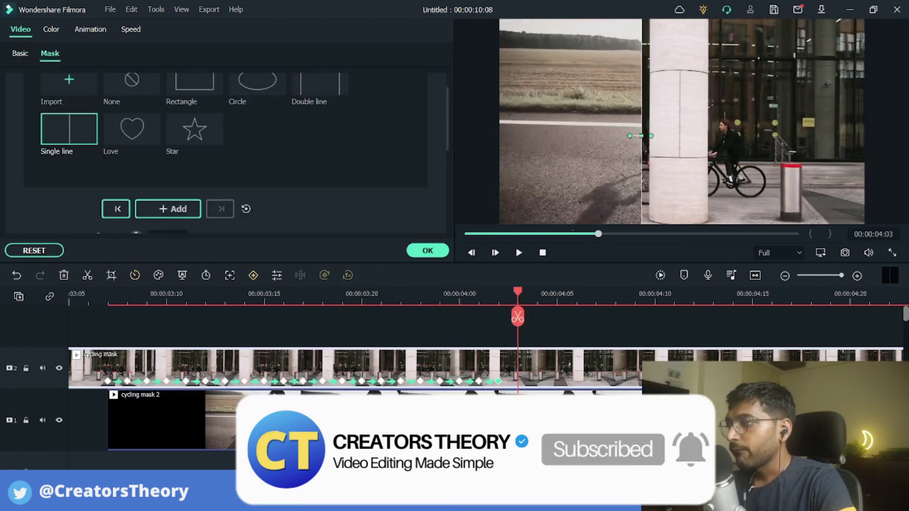
- Follow the pillar's left edge with the mask line from 00:00:04:03 through 00:00:04:13, adding a keyframe on each frame
key(Right)
key(Right)
key(Right)
key(Right)
key(Right)
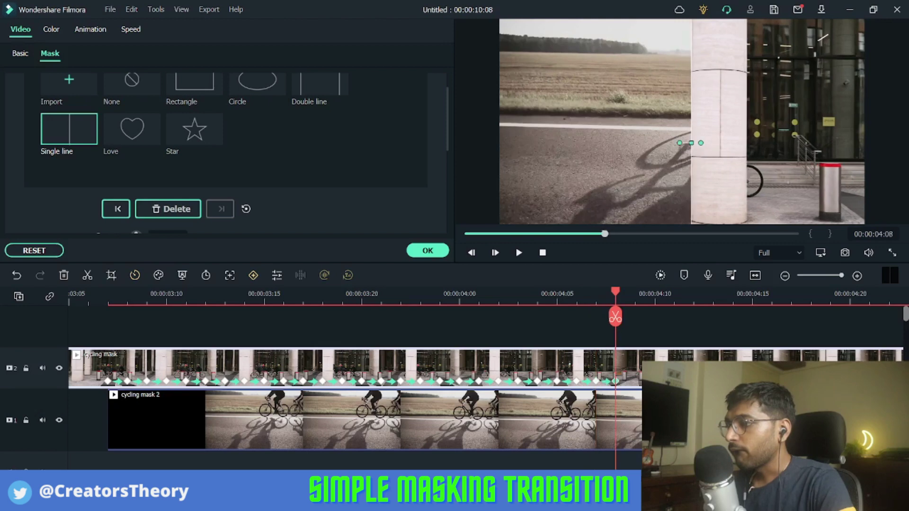
key(Right)
key(Right)
key(Right)
key(Right)
key(Right)
key(Right)
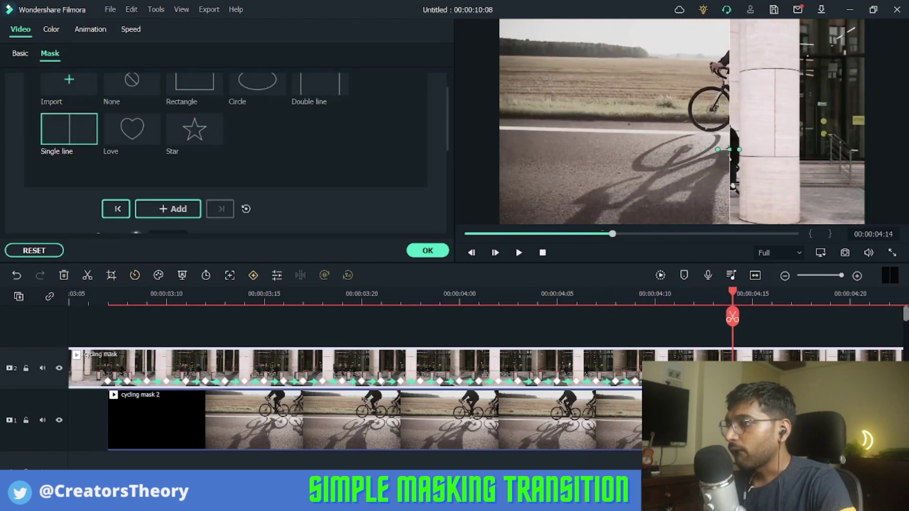
- Keyframe the mask line on the pillar's left edge from 00:00:04:14 onward until the pillar leaves the picture, and apply the mask
key(Right)
key(Right)
key(Right)
key(Right)
key(Right)
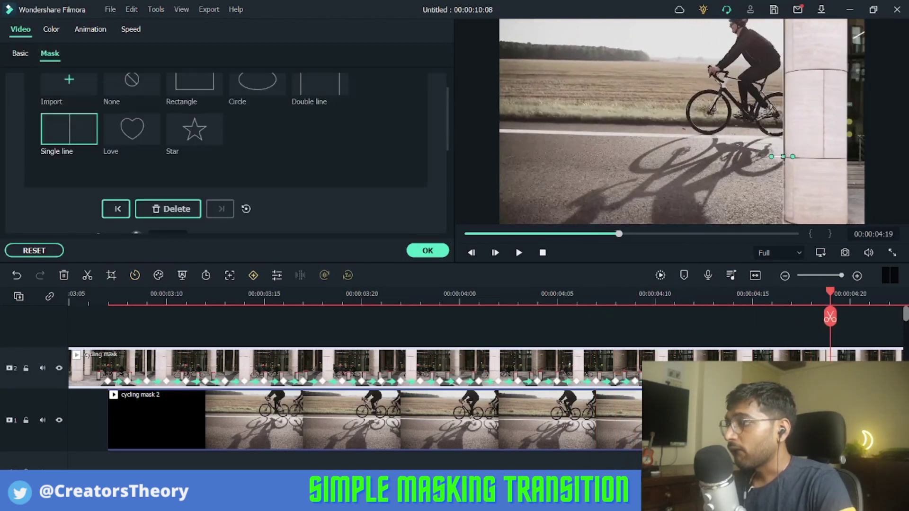
key(Right)
key(Right)
key(Right)
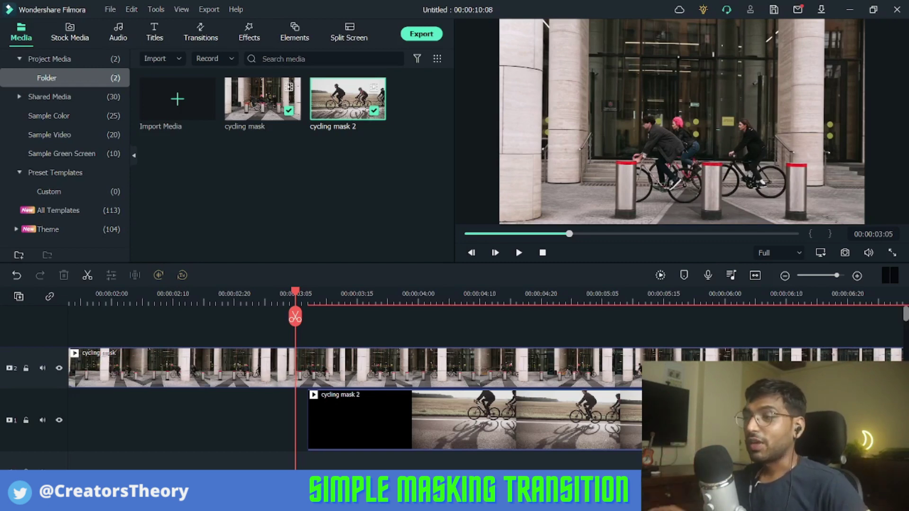
- Check the start of the masking transition frame by frame from 00:00:03:05, and play the whole transition from 00:00:02:02
key(ctrl+minus)
key(Right)
key(Right)
key(Right)
key(Right)
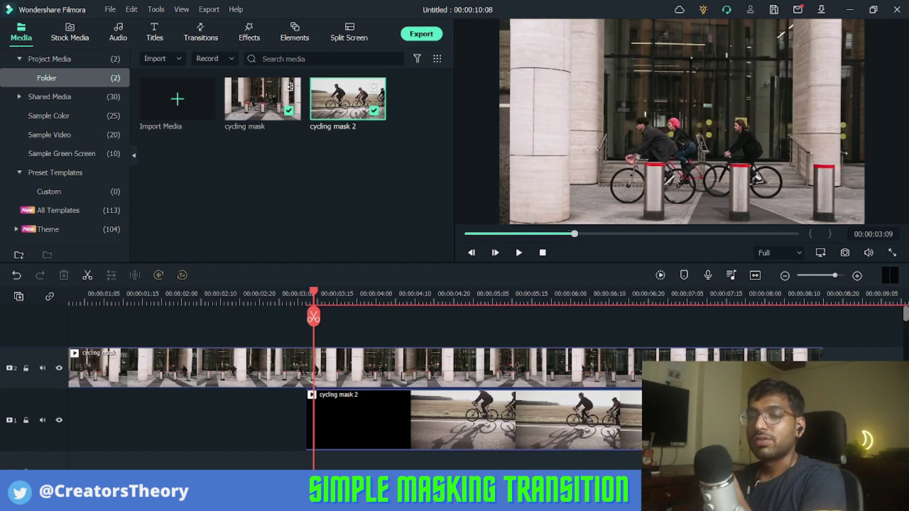
drag(313, 294, 189, 294)
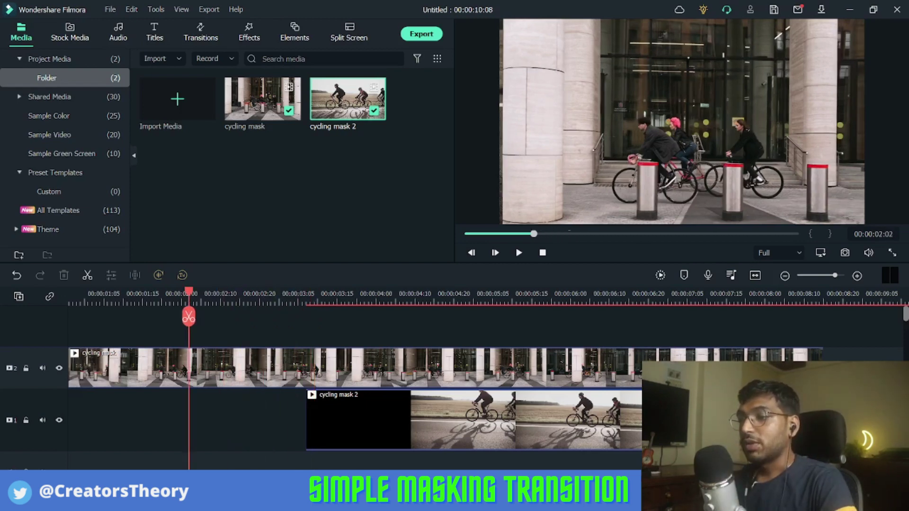
key(ctrl+minus)
key(ctrl+minus)
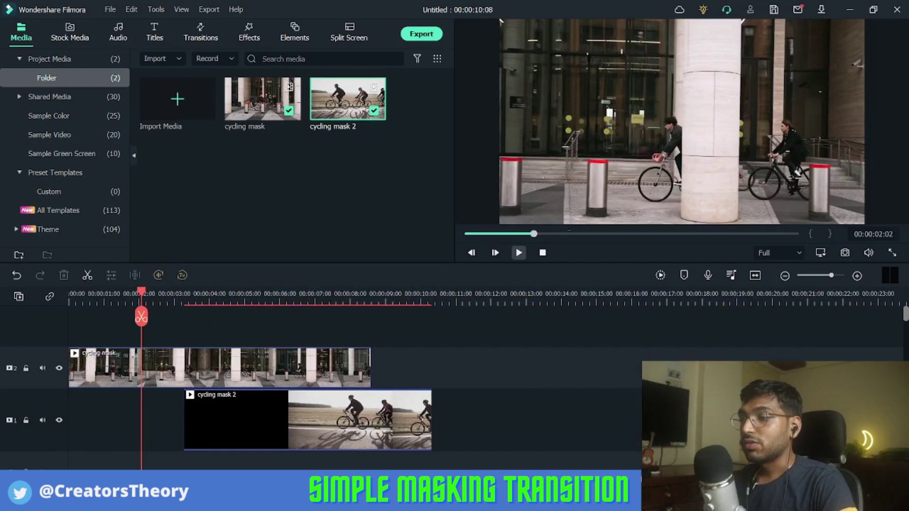
key(space)
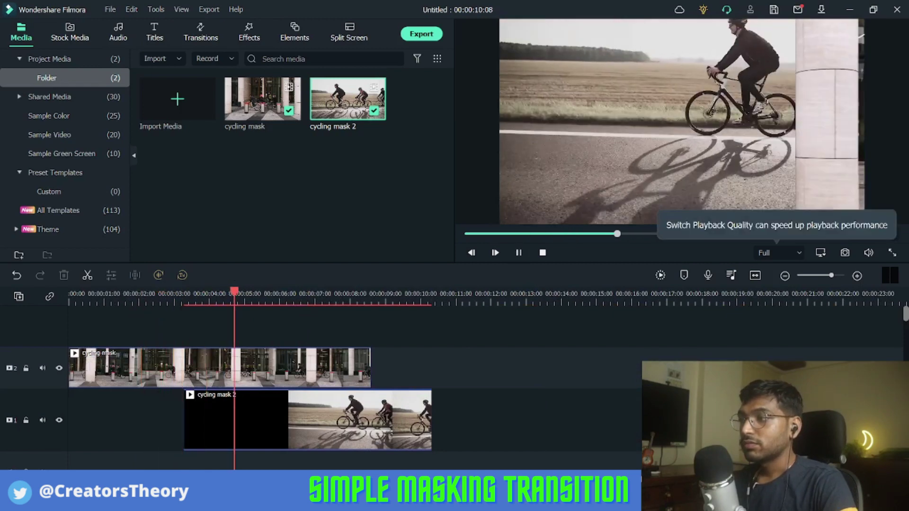
key(space)
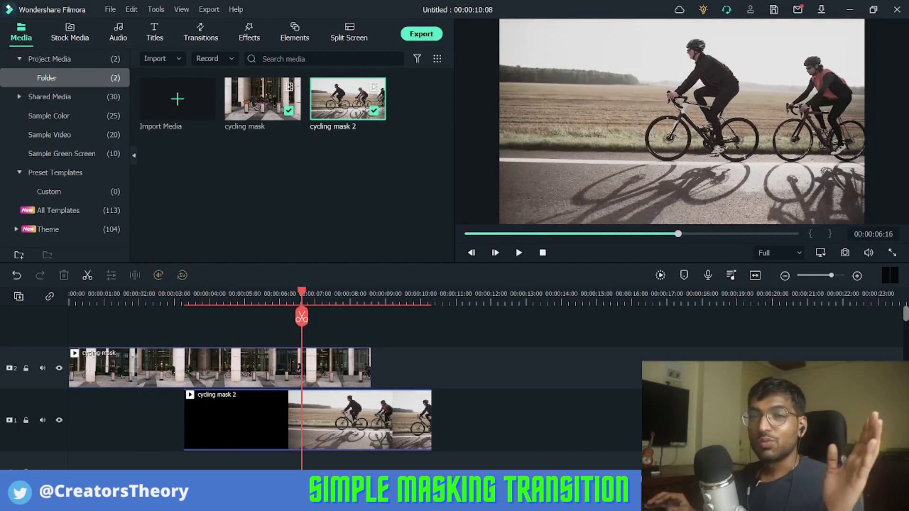